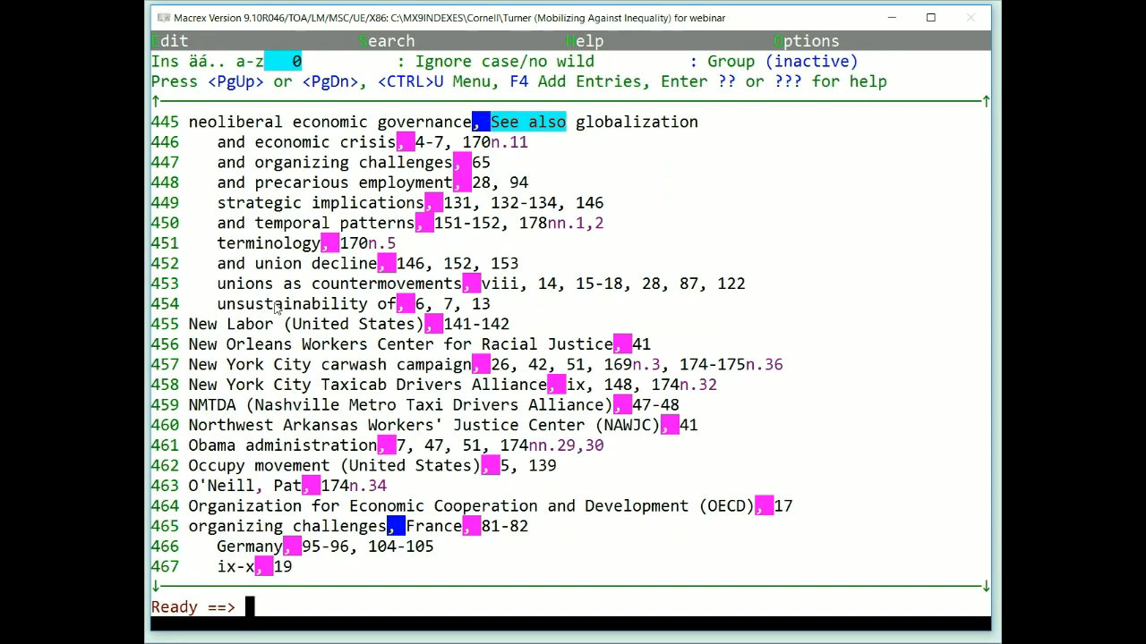
key(alt+Tab)
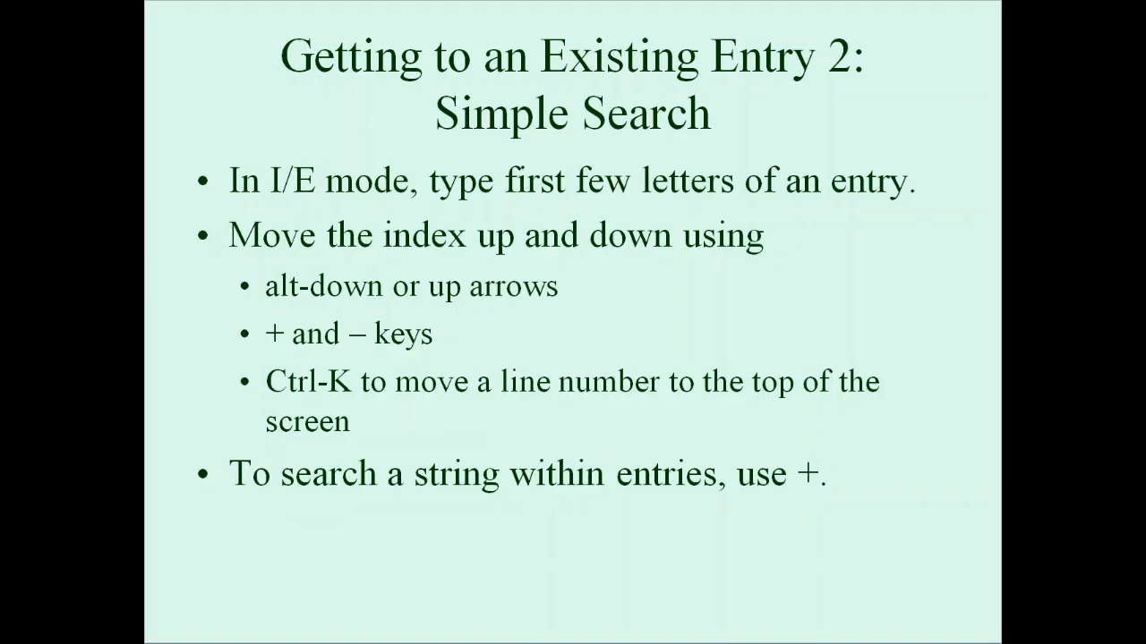
key(Right)
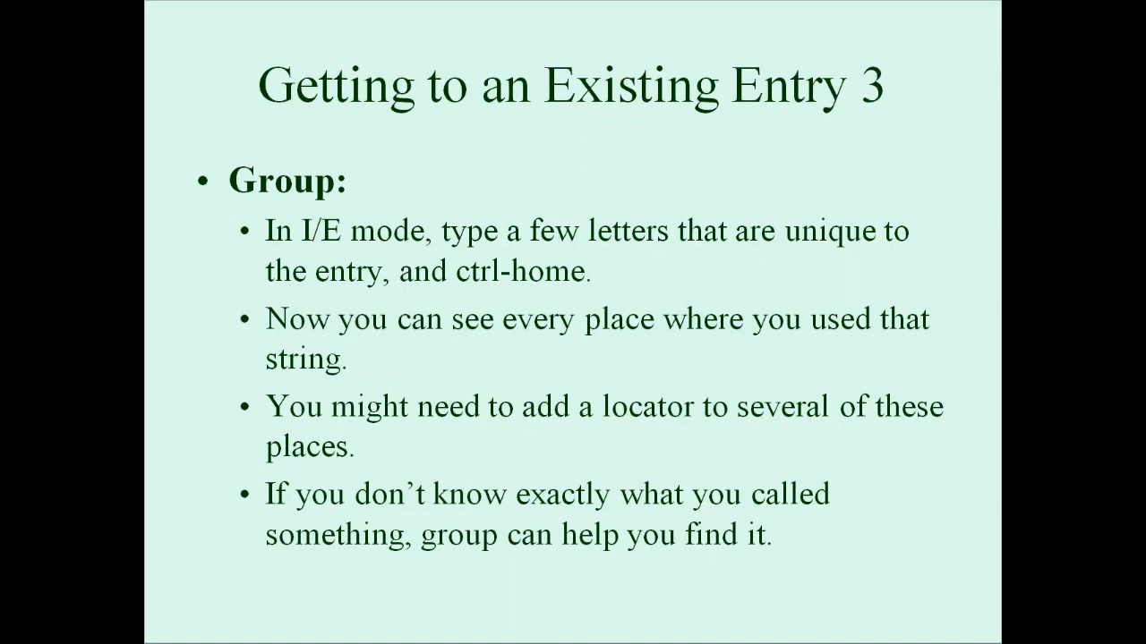
key(alt+Tab)
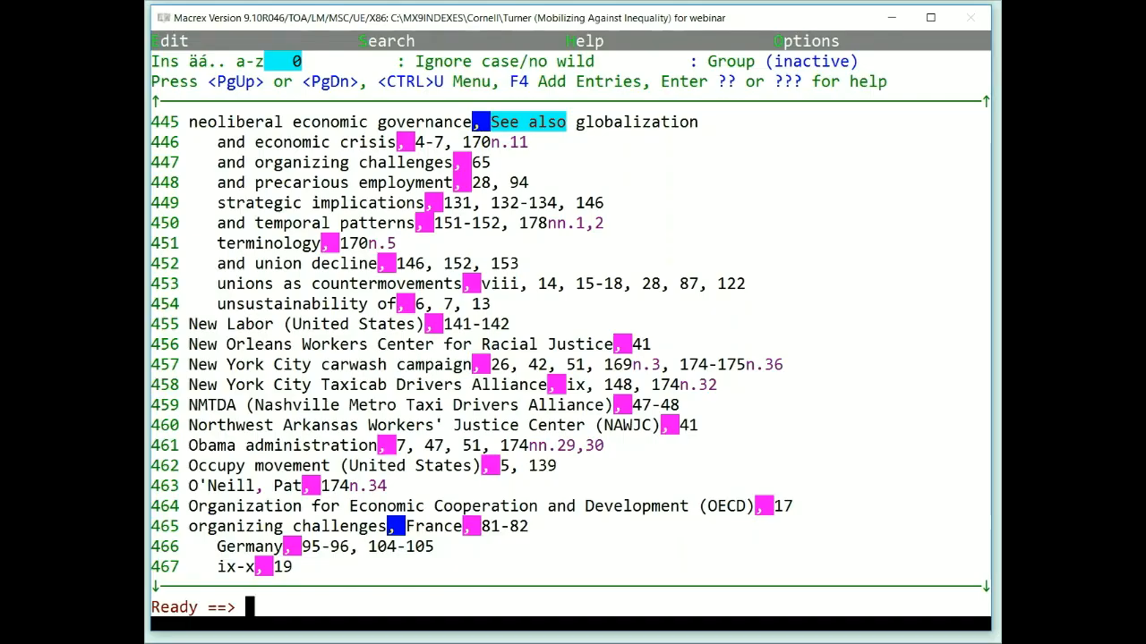
Step: Use Group mode to list the index entries containing "neo", and then those containing "integr"
key(ctrl+g)
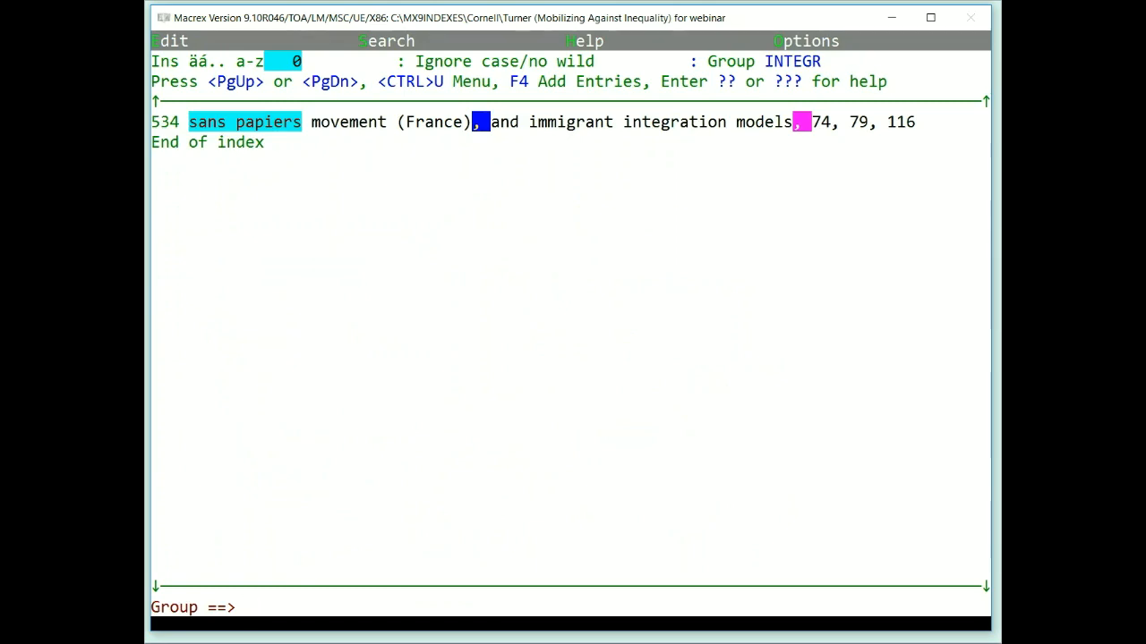
key(Escape)
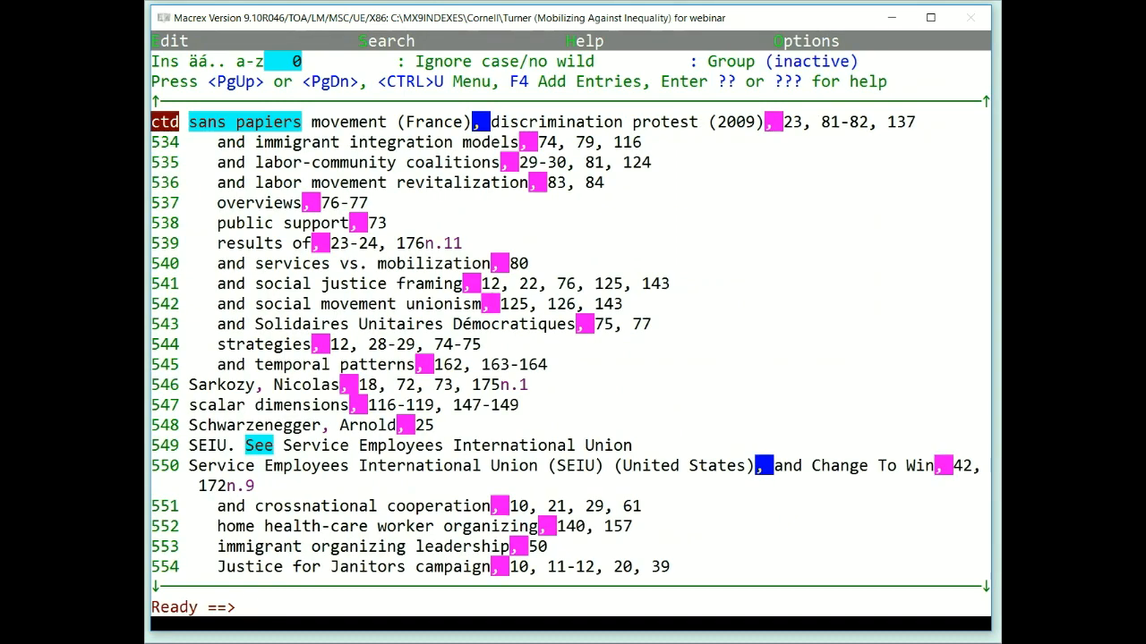
key(ctrl+g)
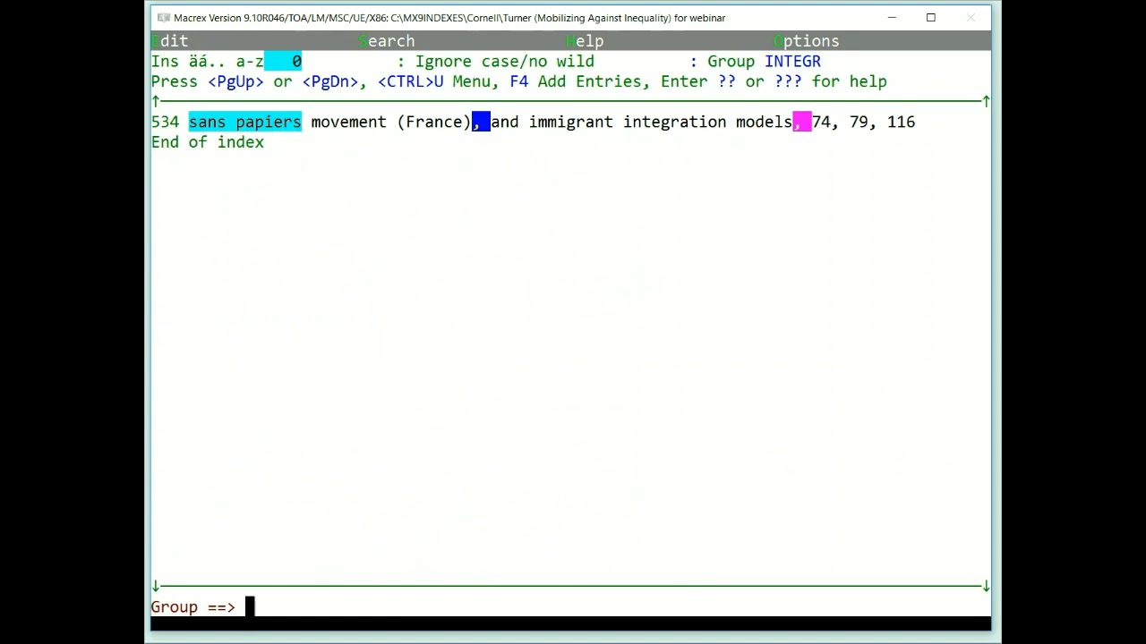
text(neo)
key(Return)
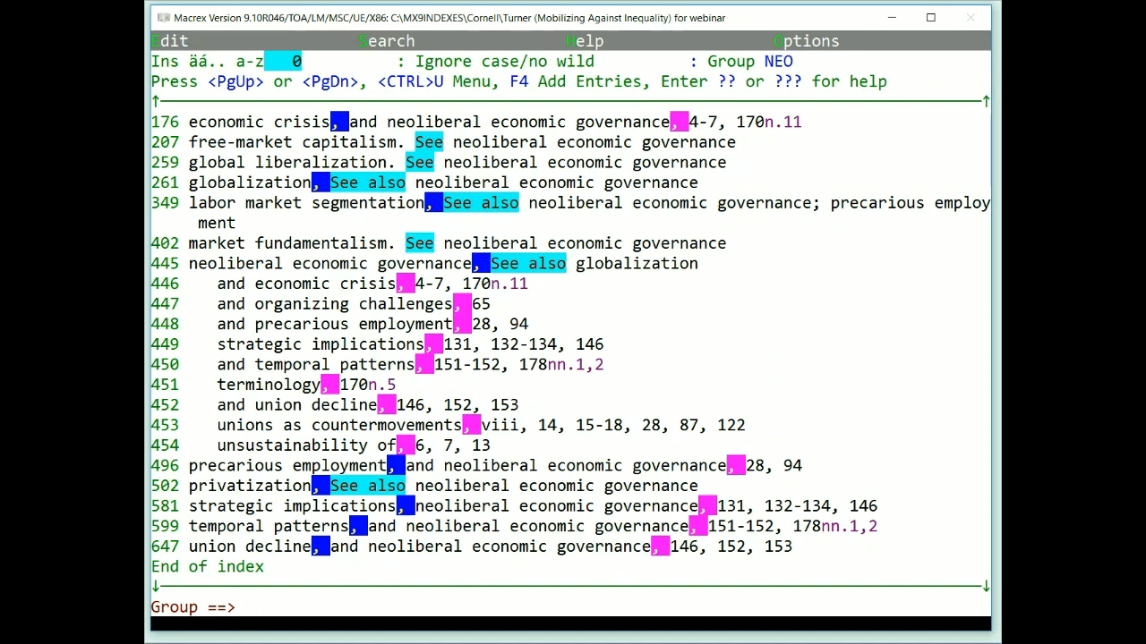
text(integr)
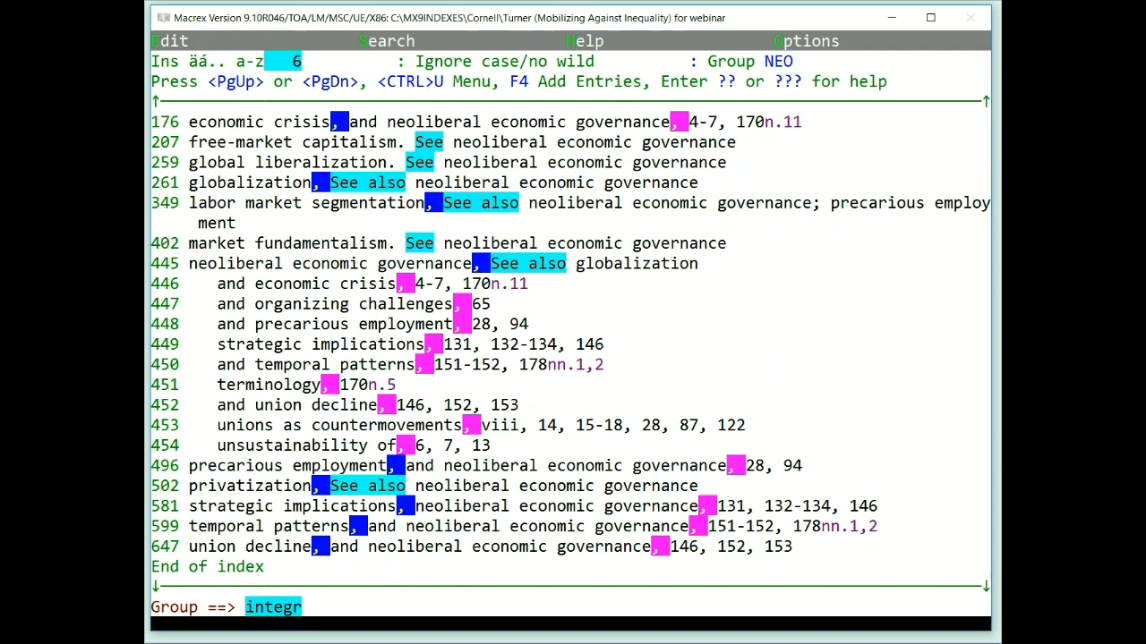
key(Return)
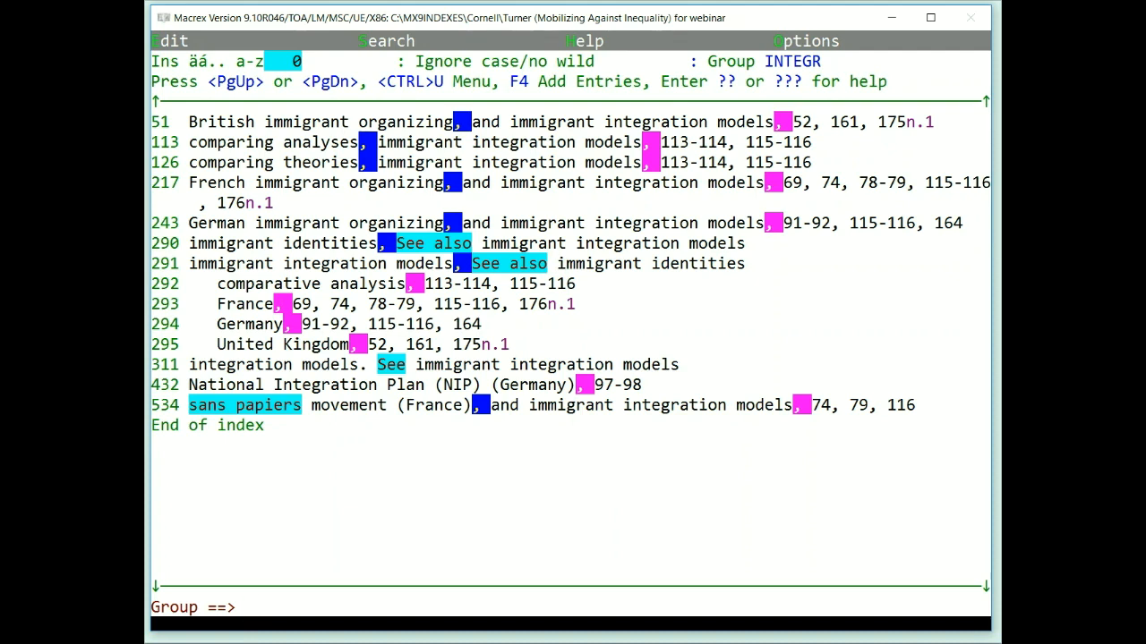
key(alt+Tab)
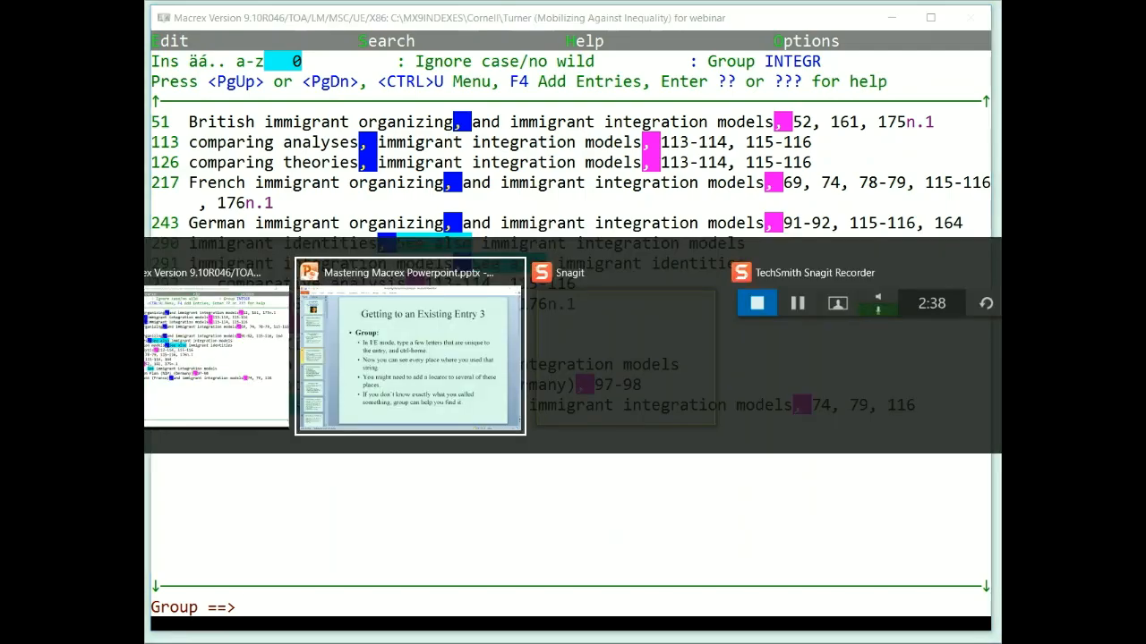
key(Right)
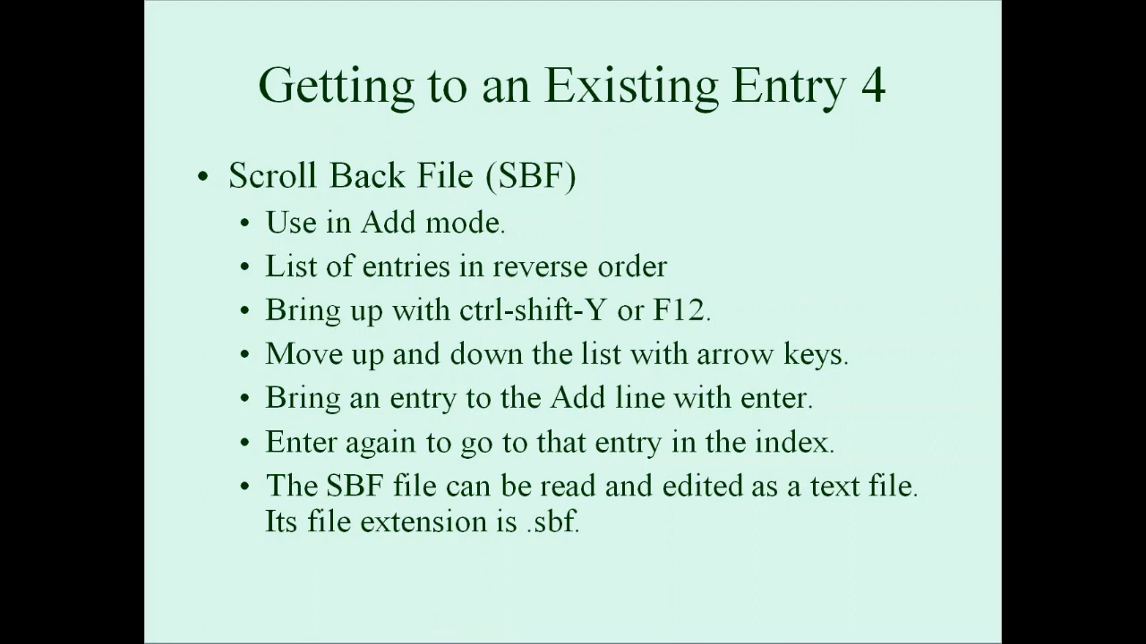
key(alt+Tab)
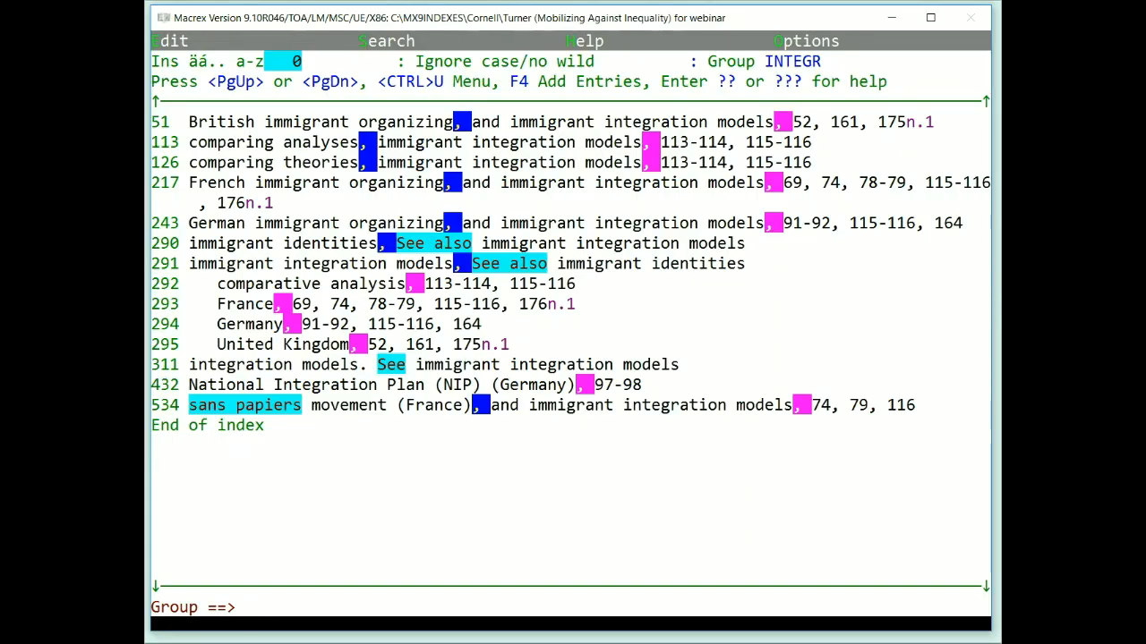
Step: Leave the grouped view and bring up the recent entries list in Add mode
key(Return)
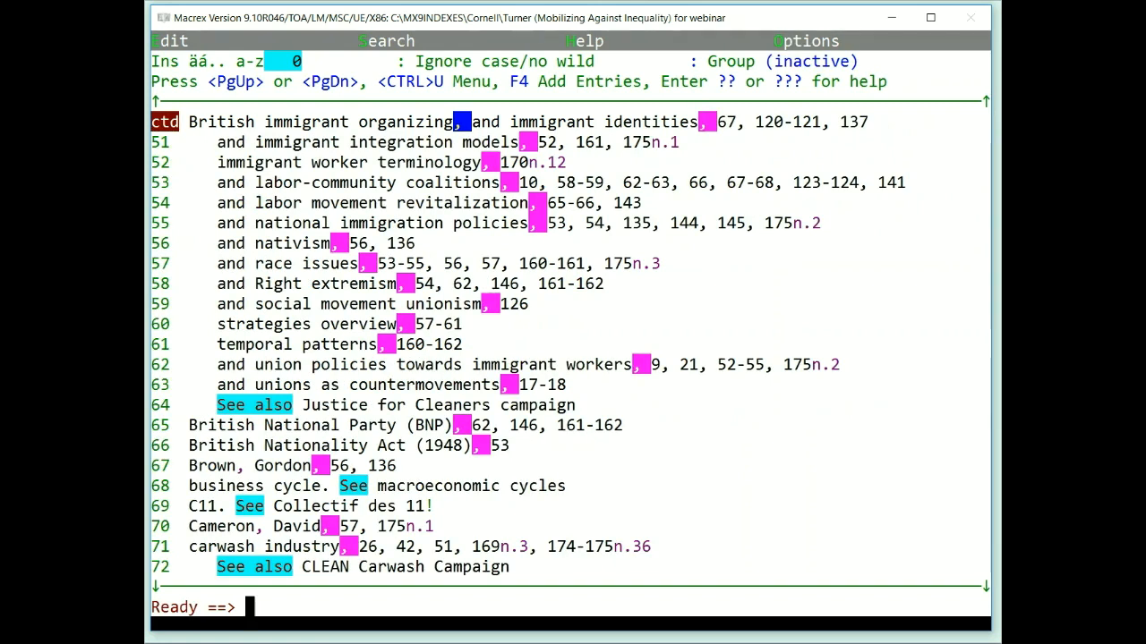
key(F4)
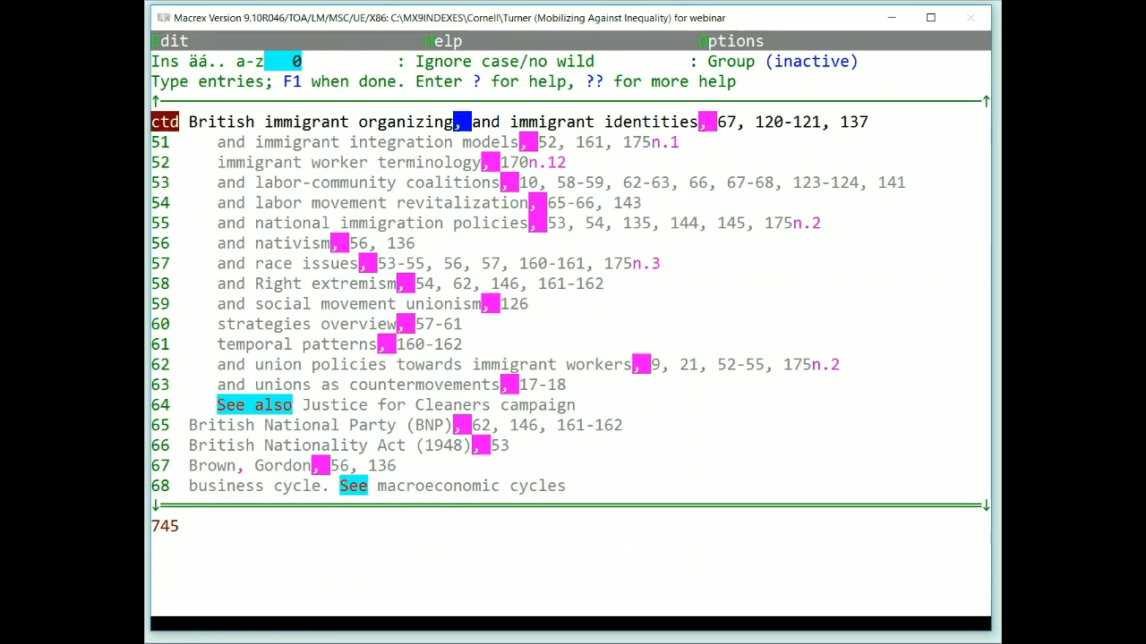
key(Up)
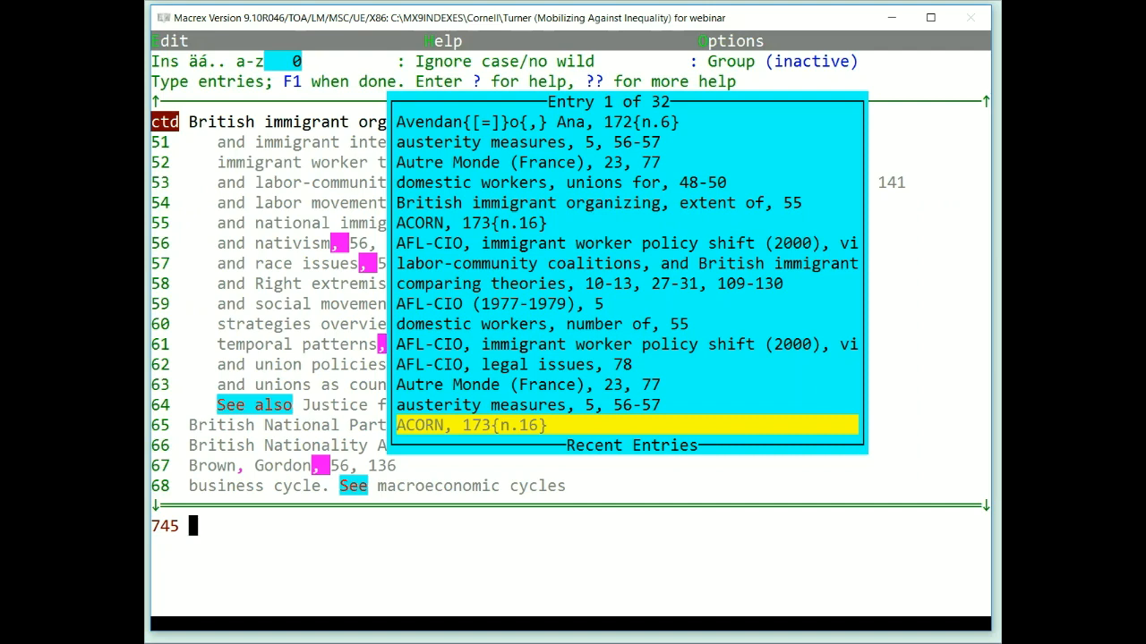
Step: Go back through the recent entries, recall the personal-name entry with locator 172{n.6}, and go to its location in the index
key(Up)
key(Up)
key(Up)
key(Up)
key(Up)
key(Up)
key(Up)
key(Up)
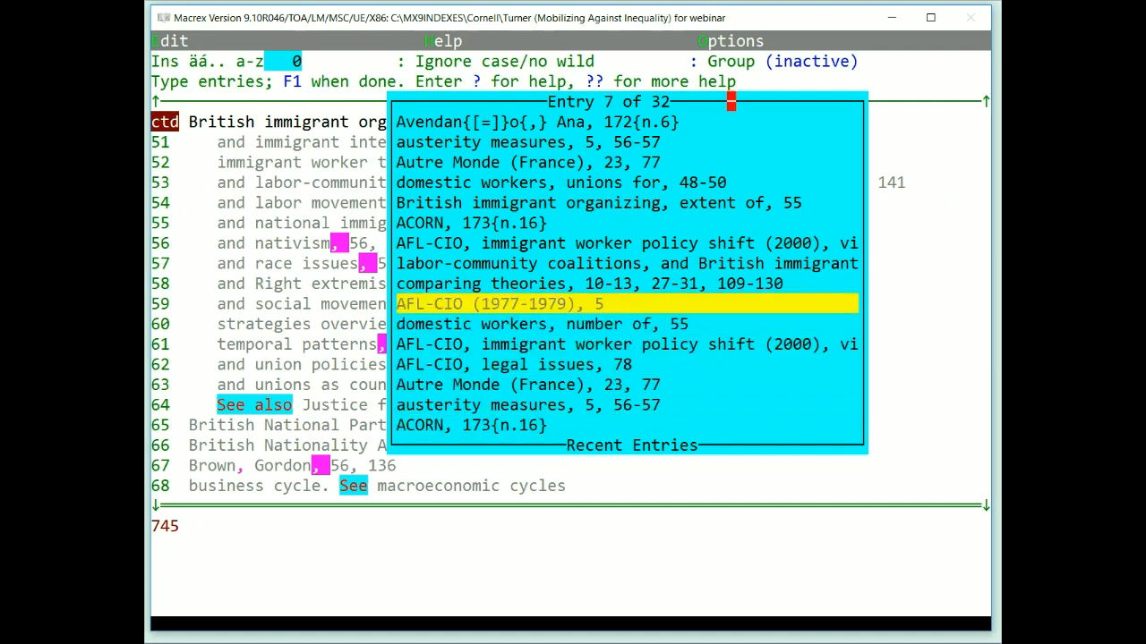
key(Up)
key(Up)
key(Up)
key(Up)
key(Up)
key(Up)
key(Up)
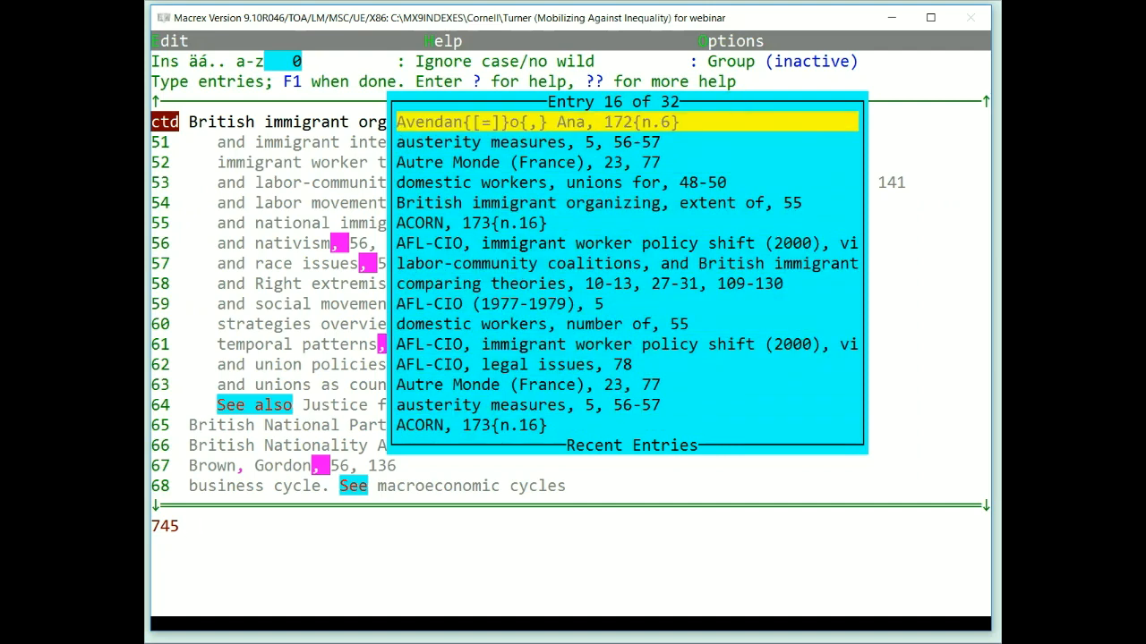
key(Up)
key(Up)
key(Up)
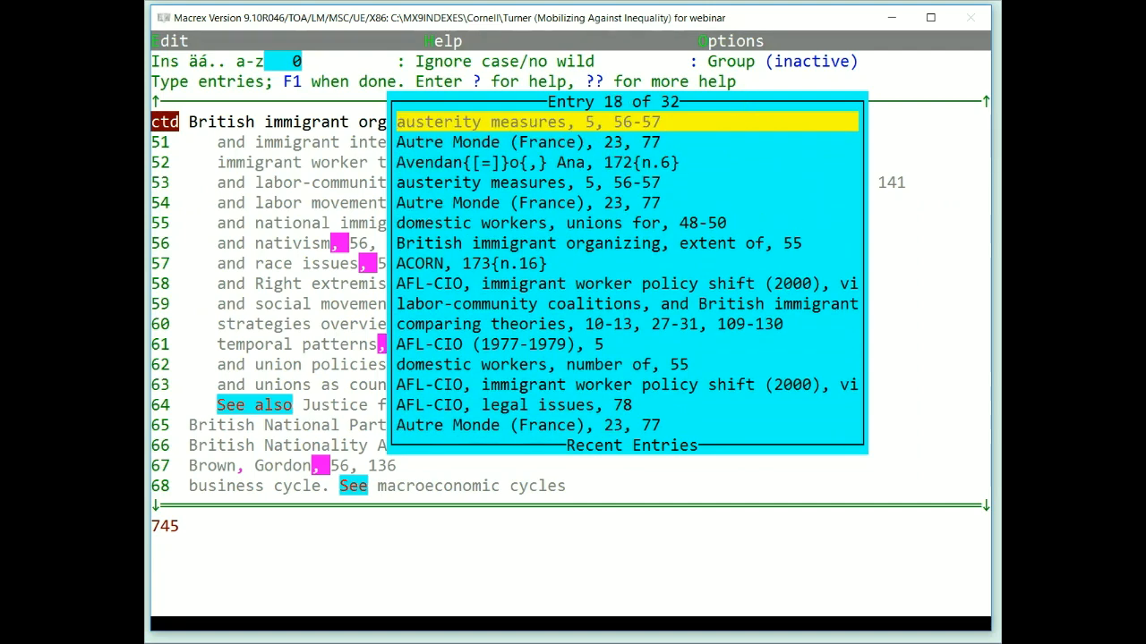
key(Down)
key(Down)
key(Down)
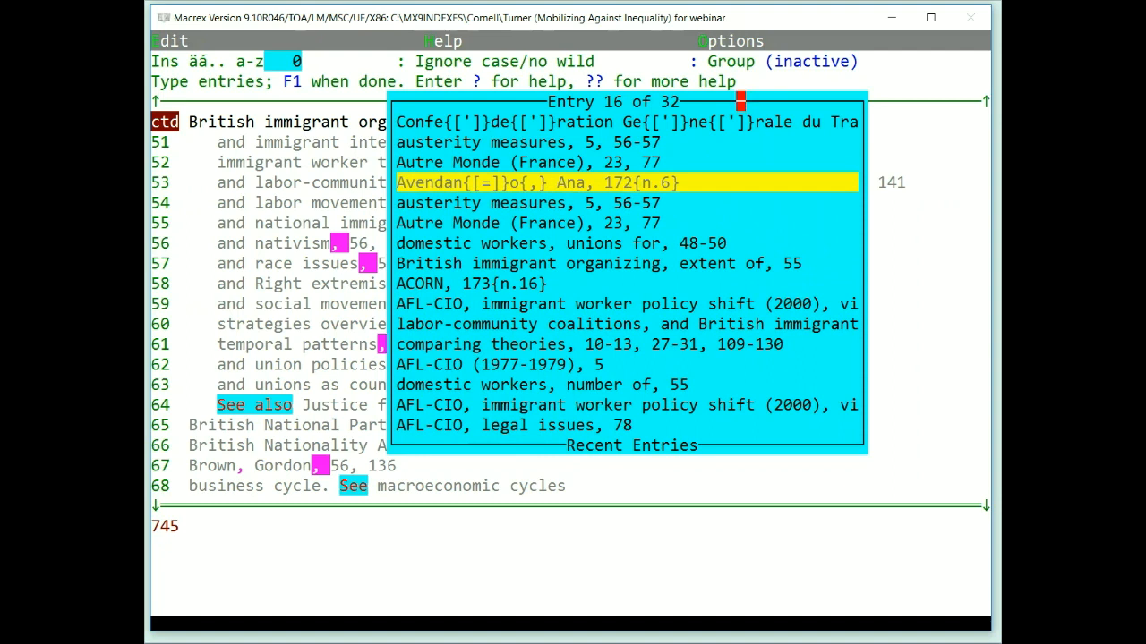
key(Down)
key(Up)
key(Return)
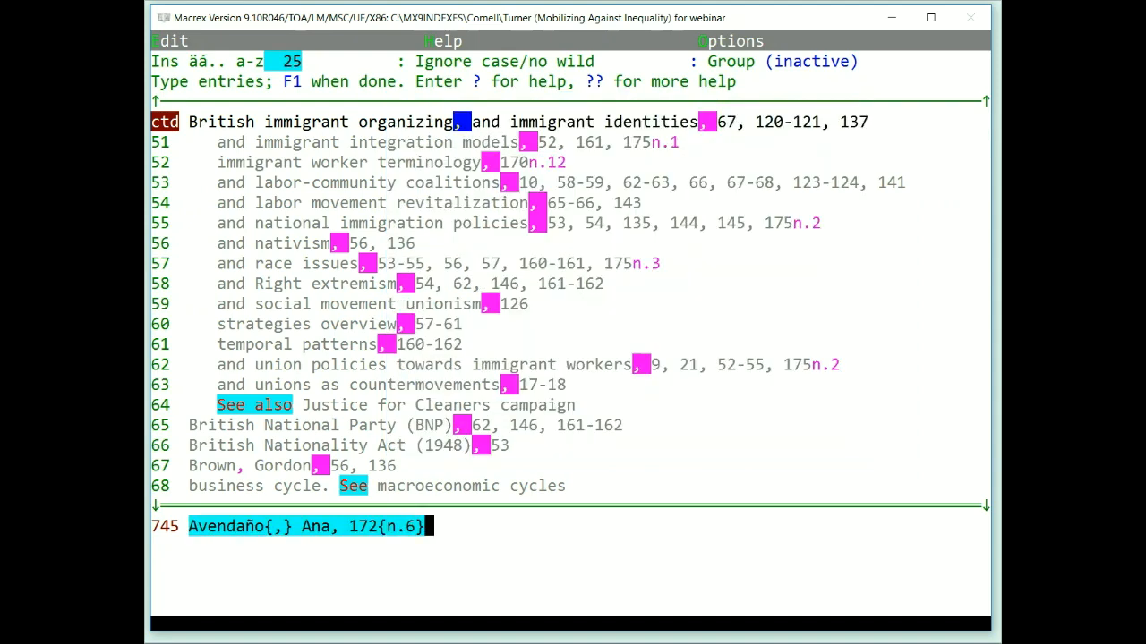
key(Return)
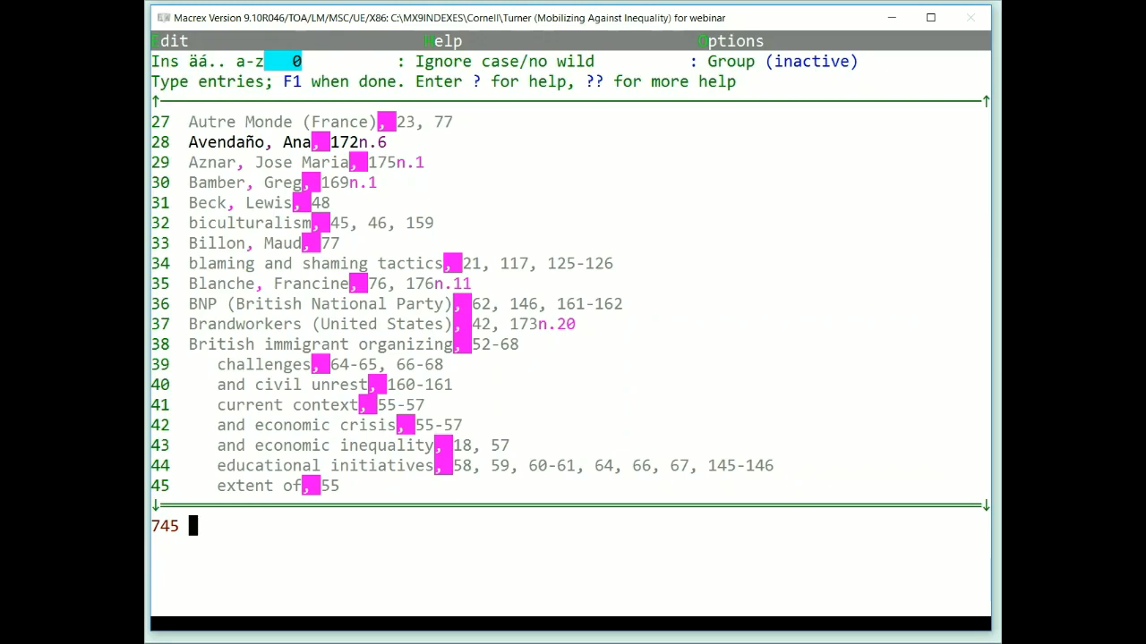
key(alt+Tab)
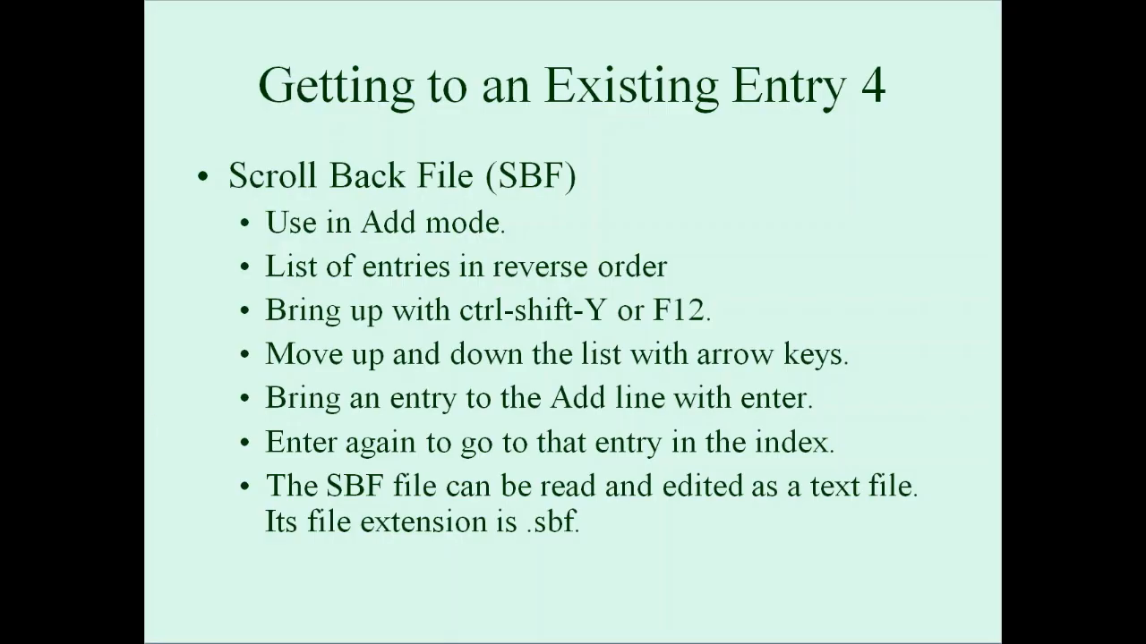
key(Right)
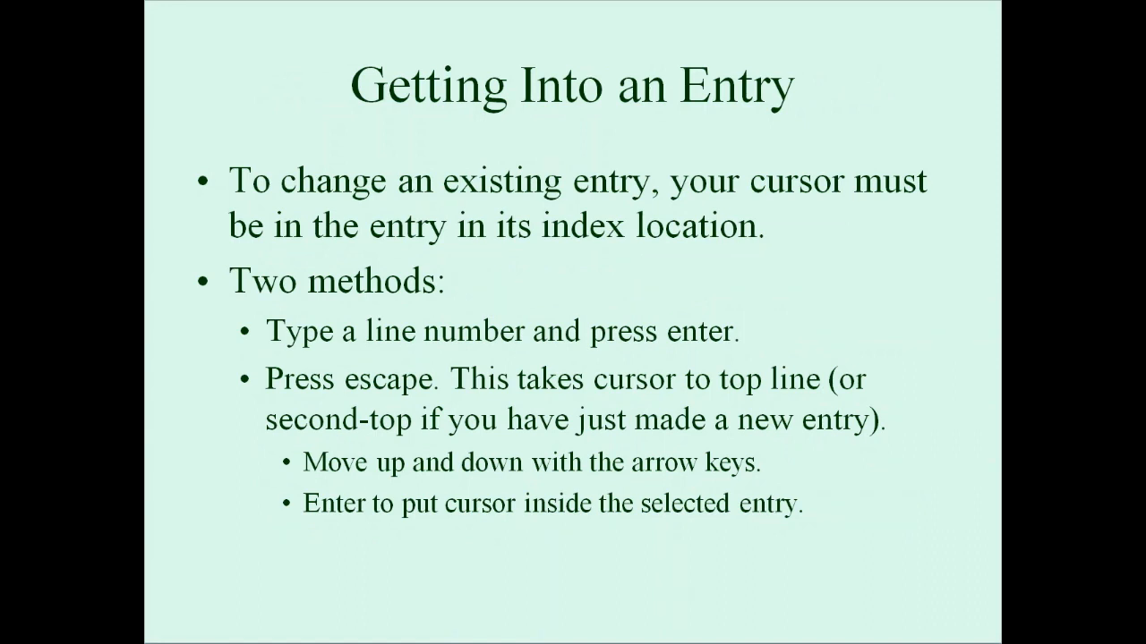
key(alt+Tab)
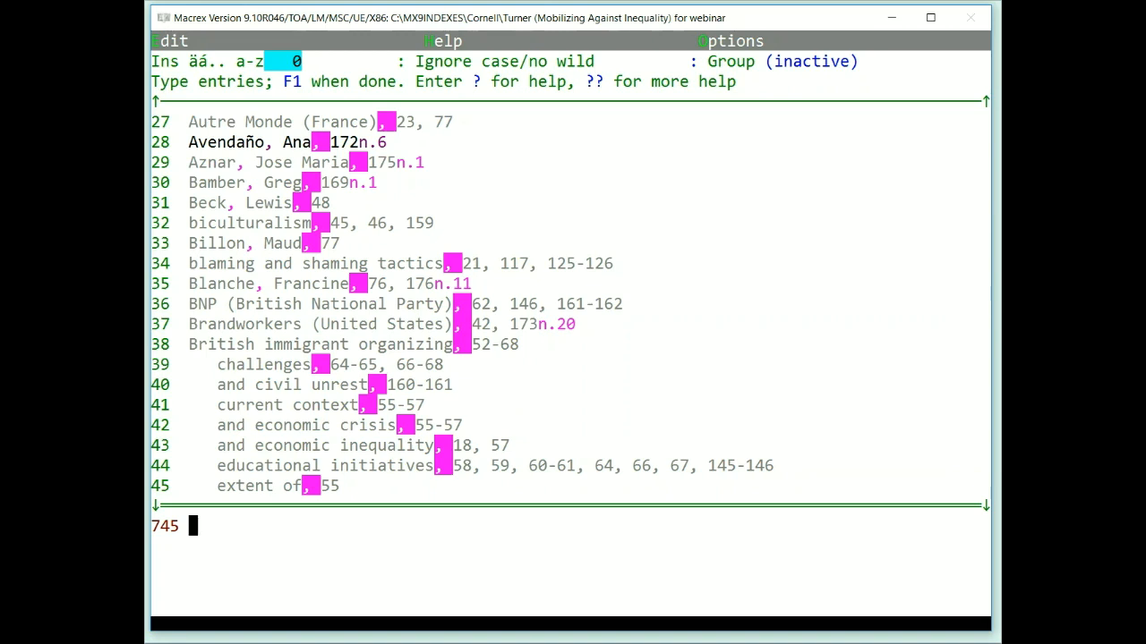
Step: Open index entry 30 for editing by its line number and close it without changes
text(30)
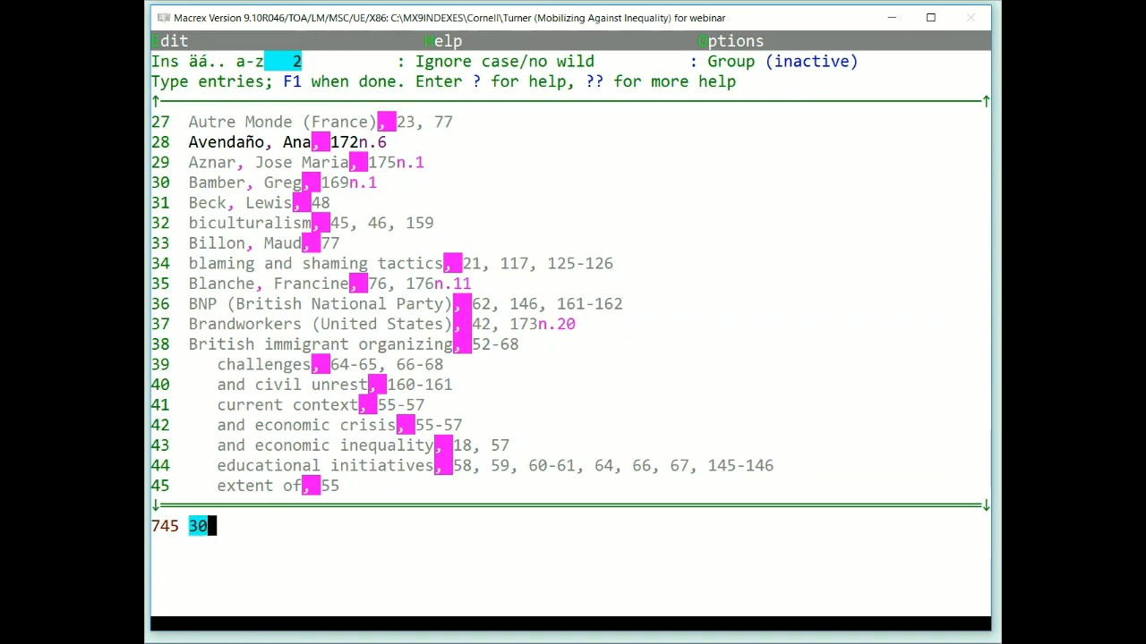
key(Return)
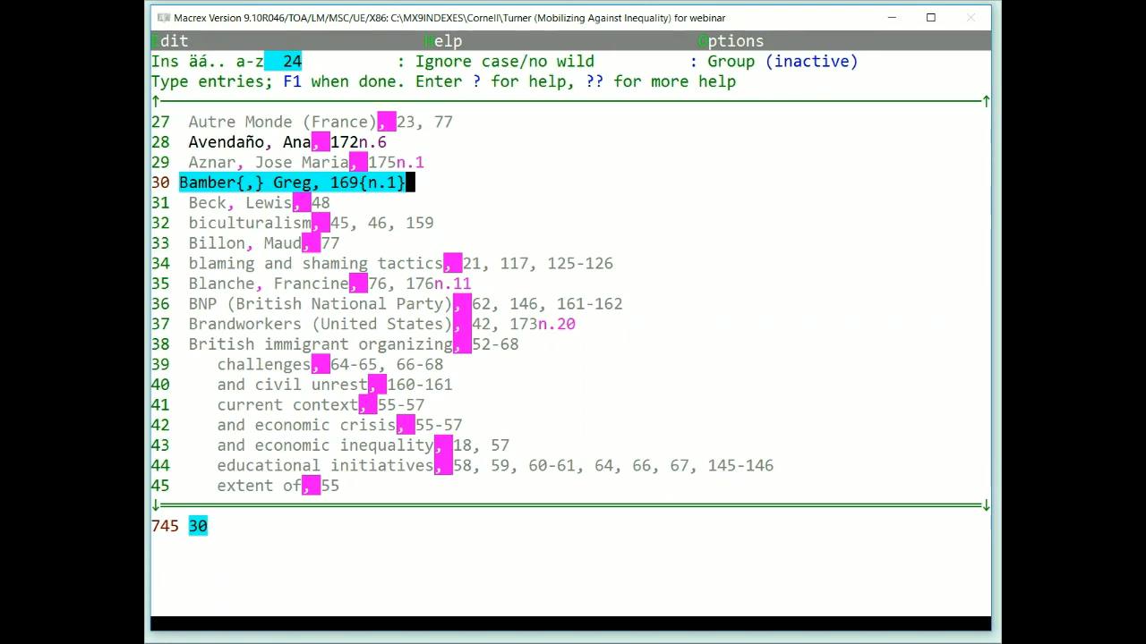
key(Return)
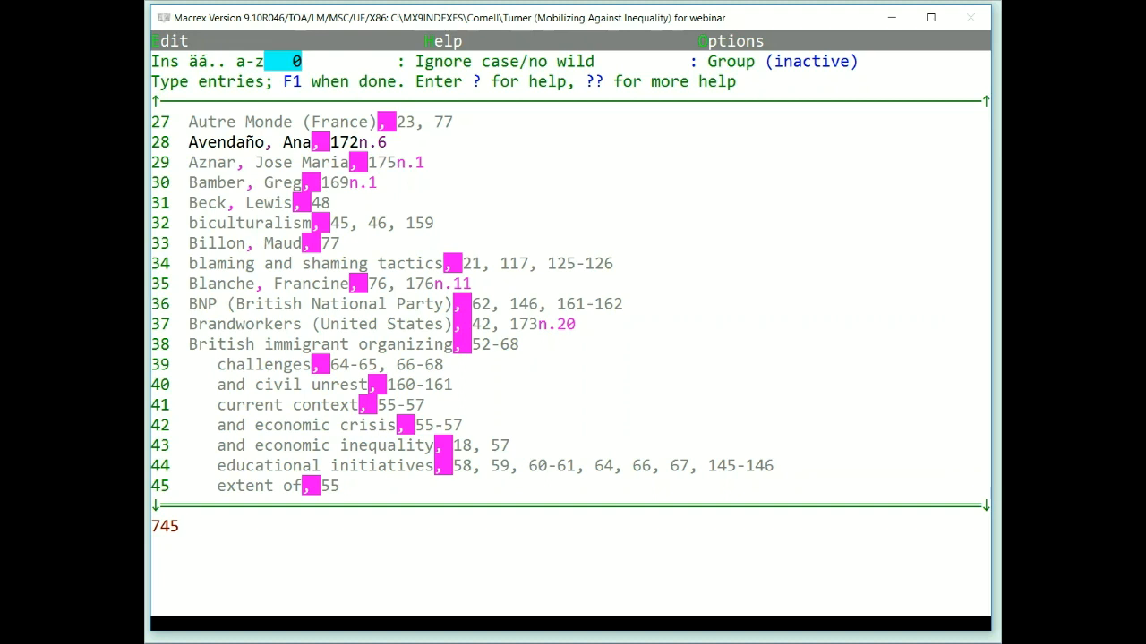
Step: Enter entry selection in the index, highlight entry 30 by moving through the lines, and open it for editing
key(Up)
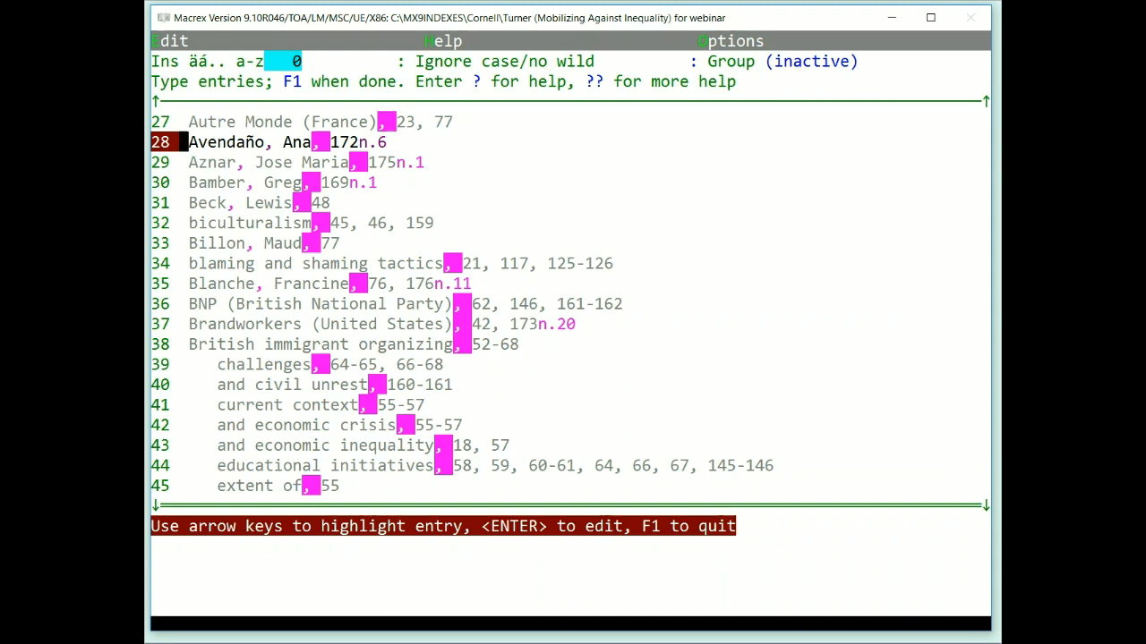
key(Down)
key(Down)
key(Down)
key(Down)
key(Up)
key(Up)
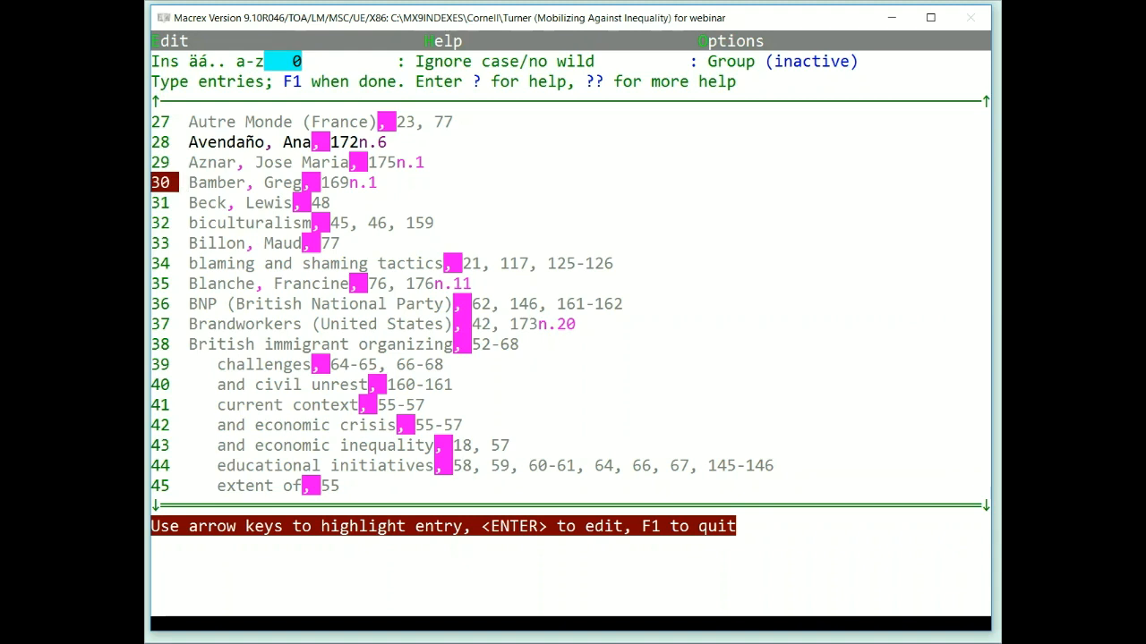
key(Return)
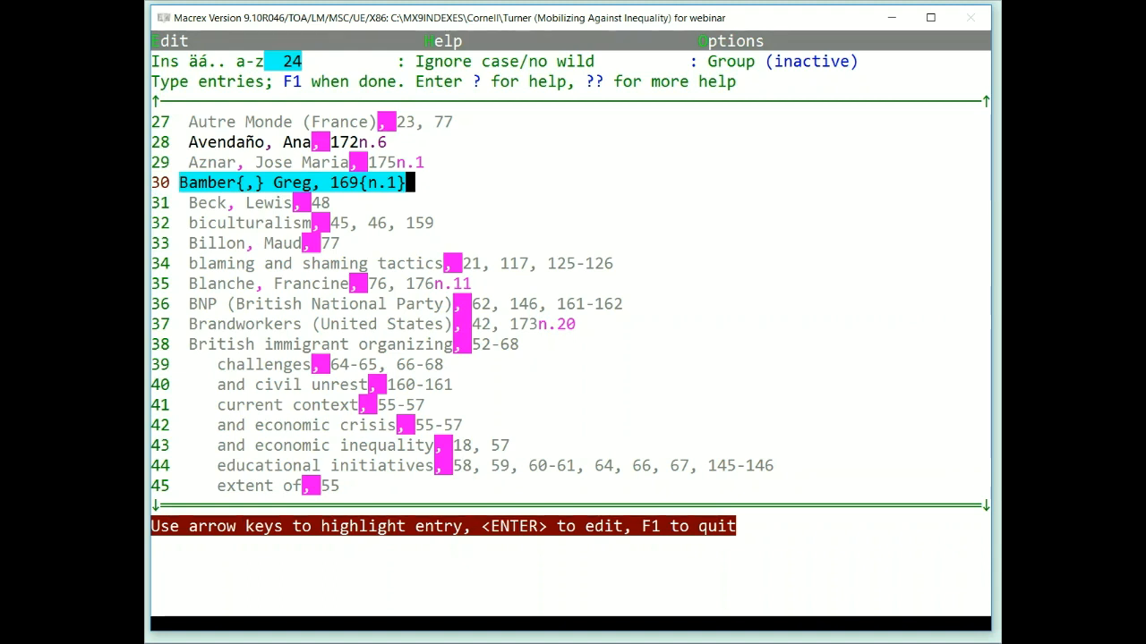
key(alt+Tab)
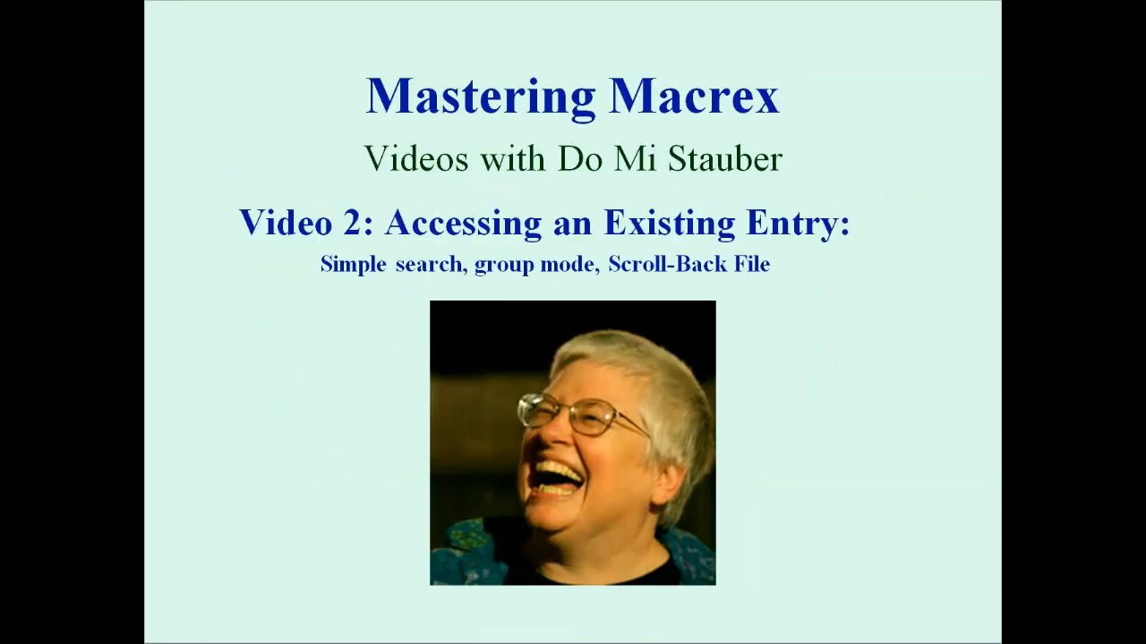